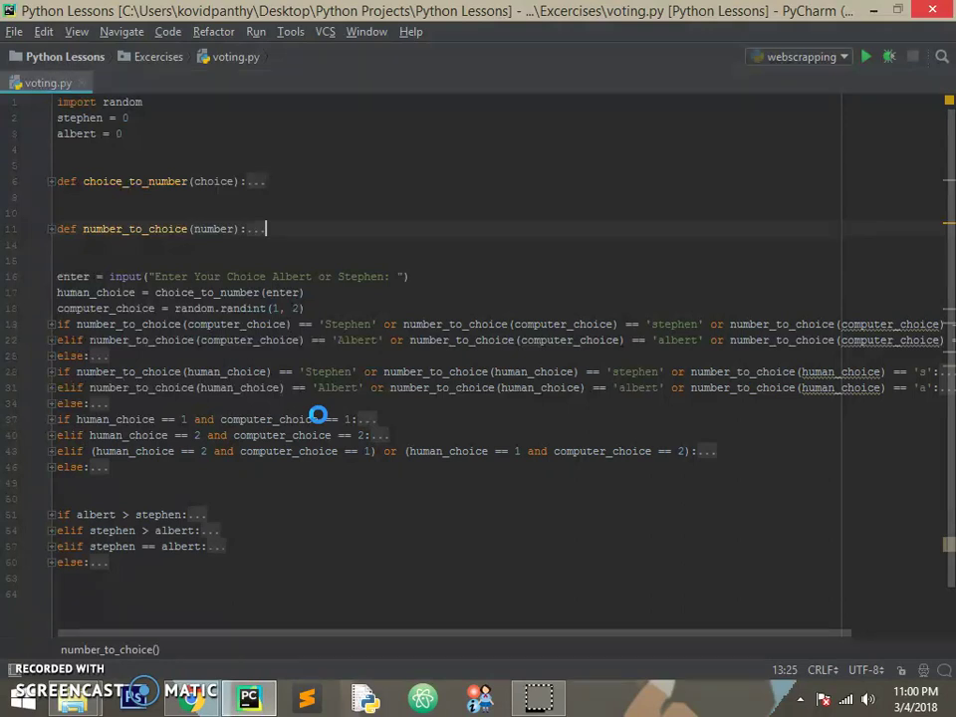
click(317, 416)
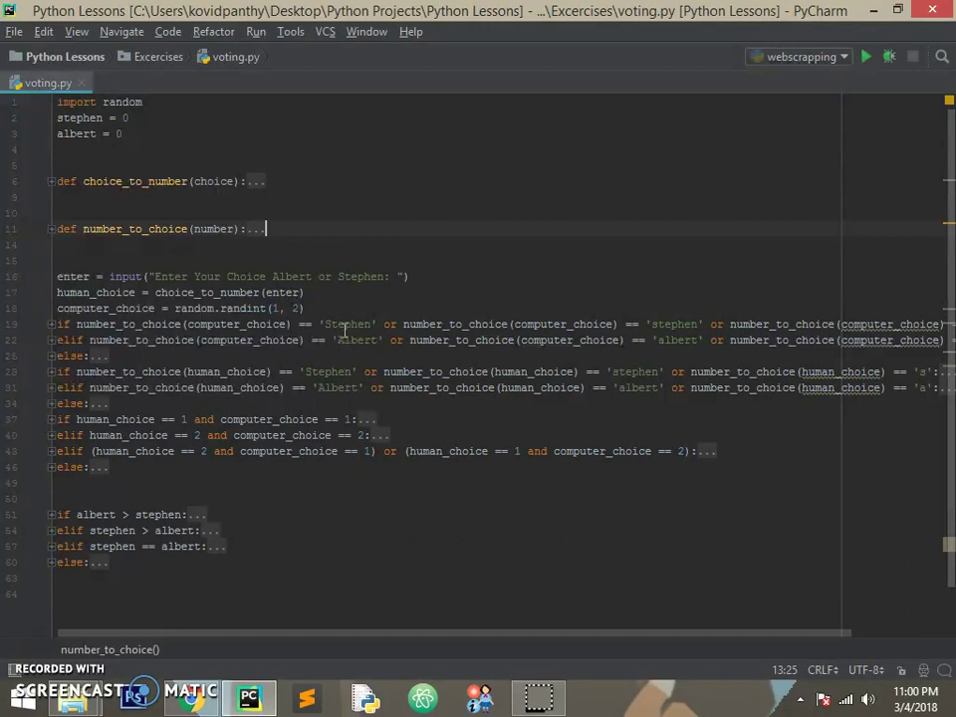
drag(124, 133, 72, 117)
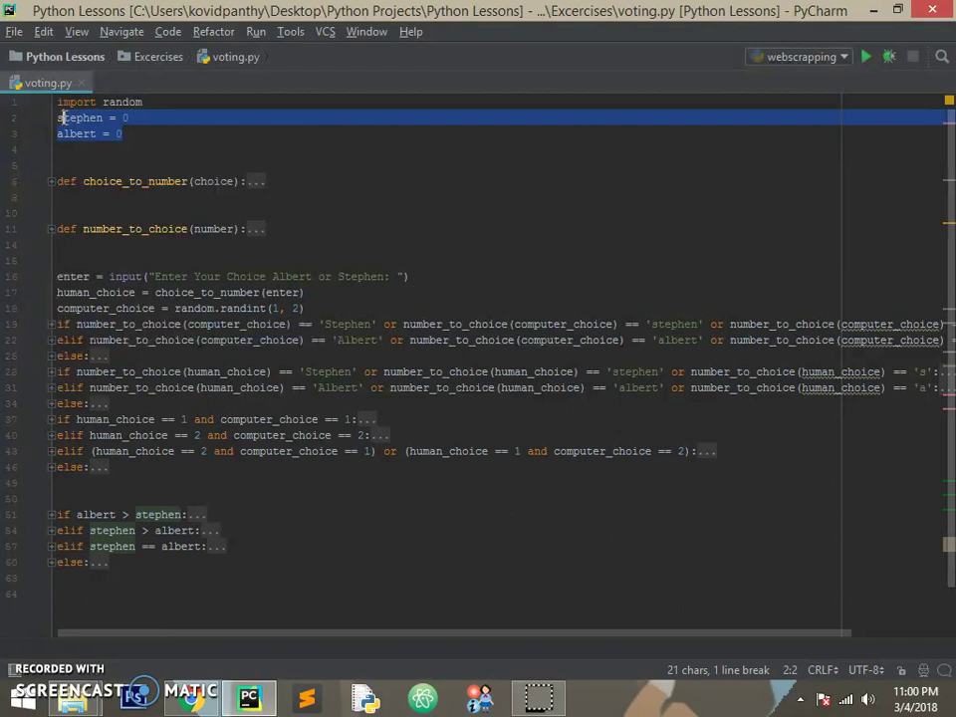
click(127, 137)
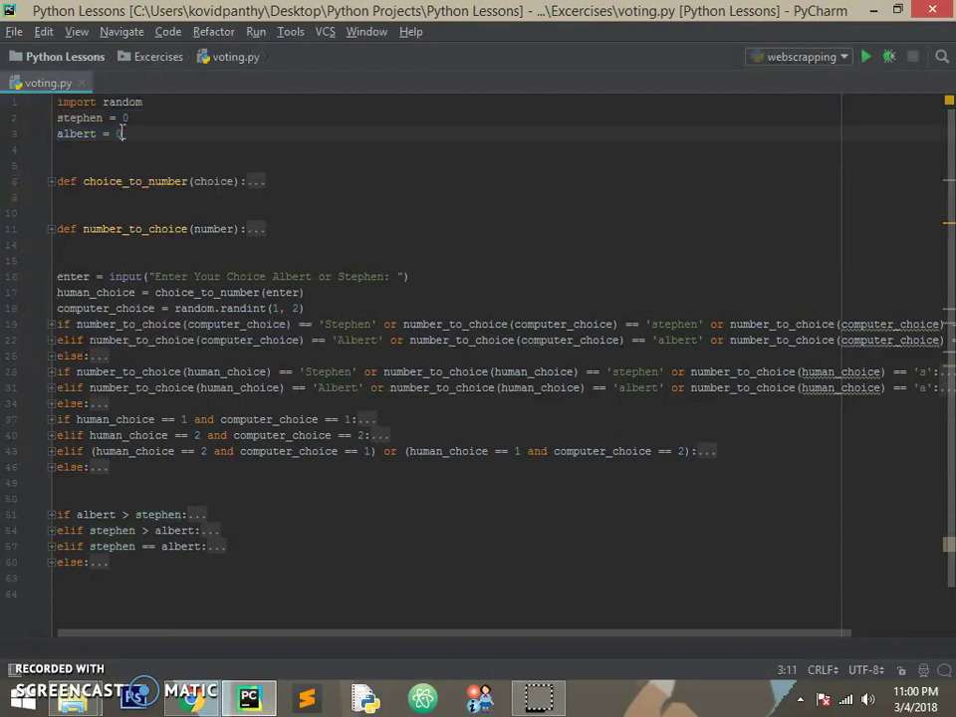
click(169, 120)
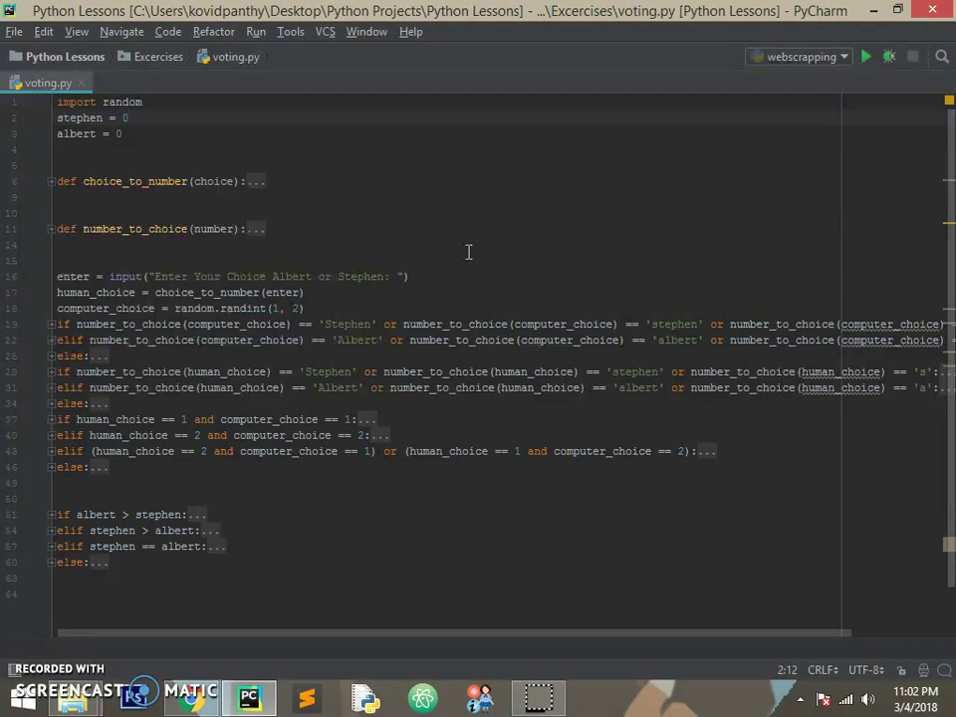
click(468, 252)
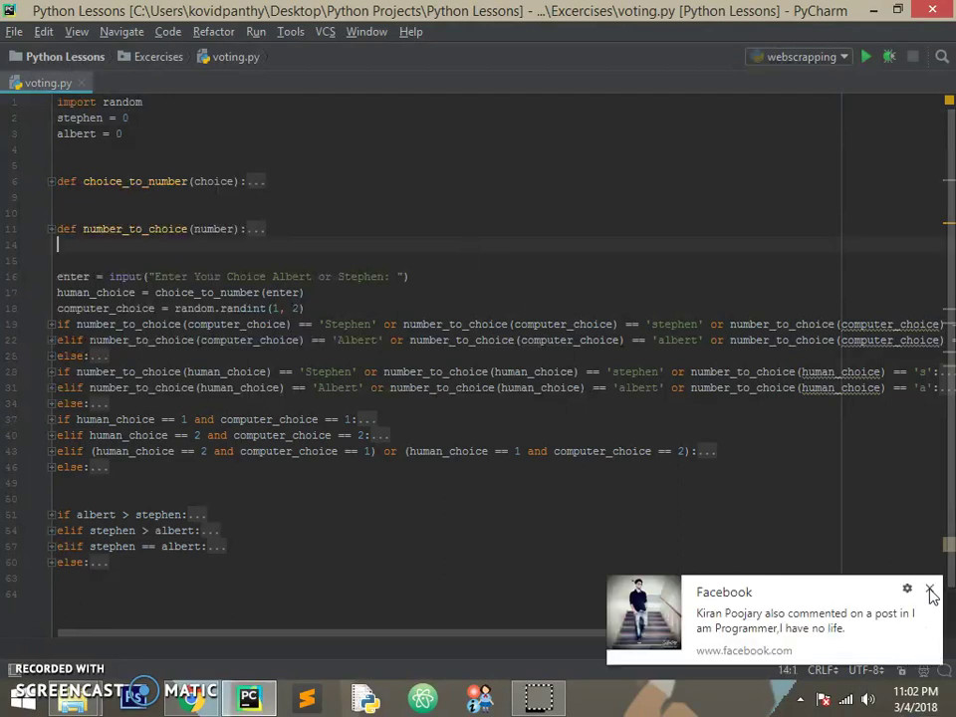
click(933, 585)
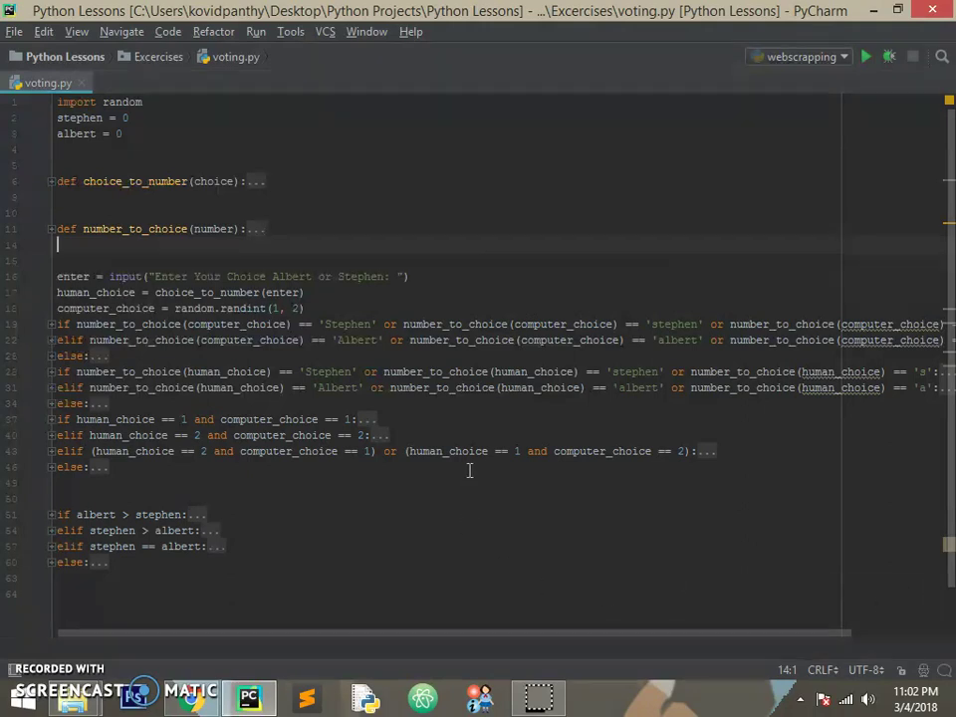